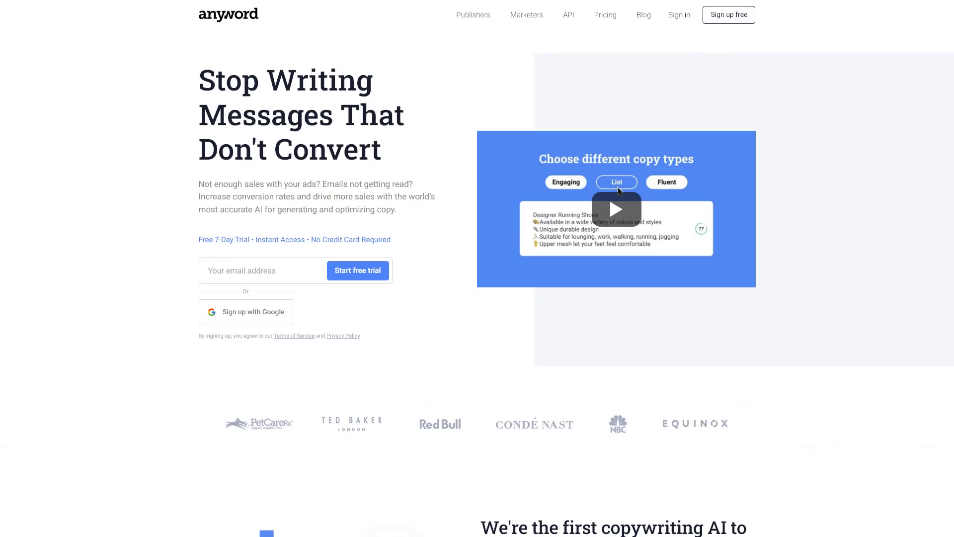
- Scroll through the eight scored Salesforce Default Mode variations, ranging from 86 down to 39
scroll(618, 191, "down", 10)
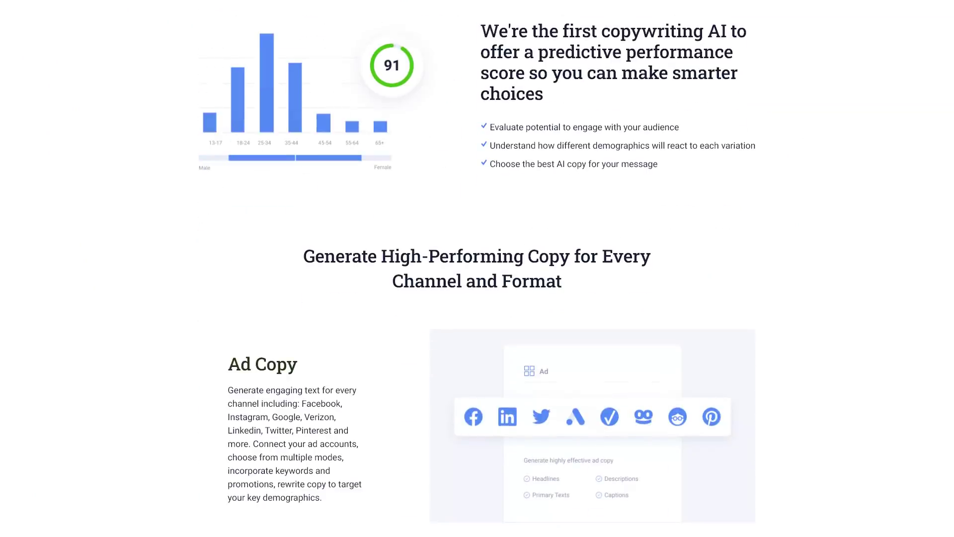
scroll(478, 268, "down", 10)
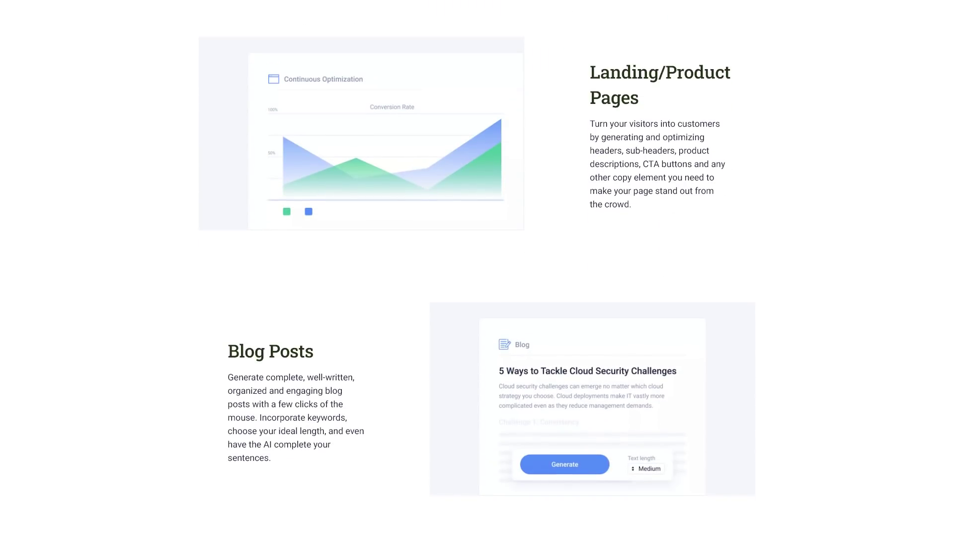
scroll(477, 268, "down", 10)
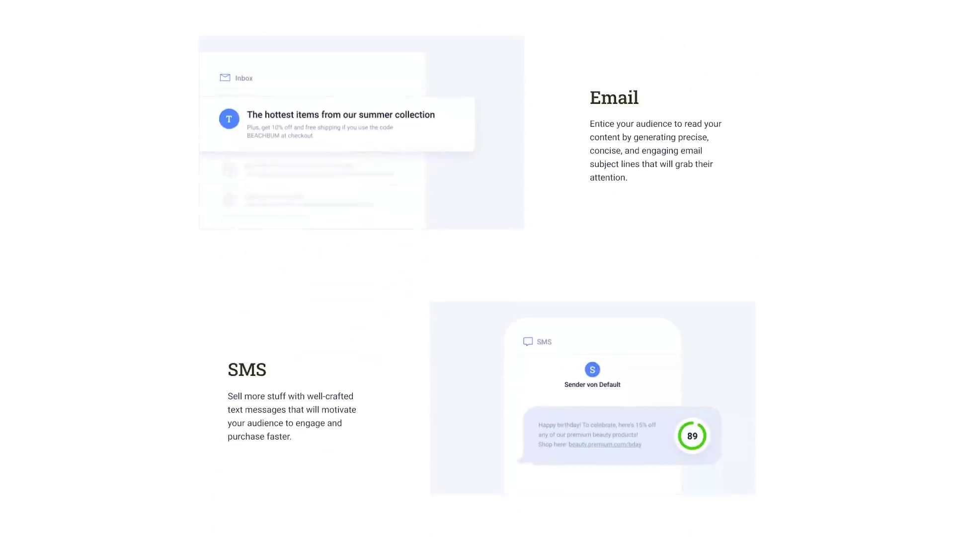
scroll(477, 268, "down", 10)
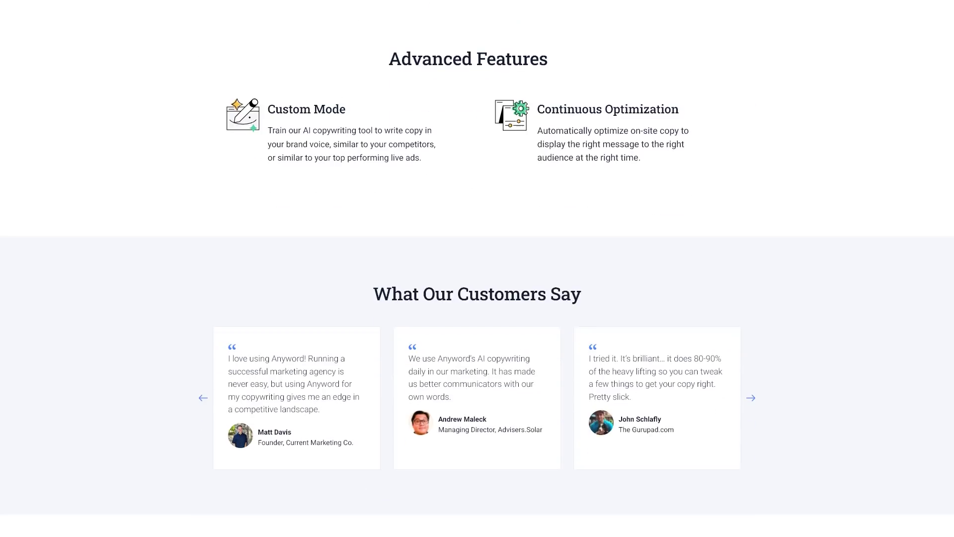
scroll(477, 269, "down", 10)
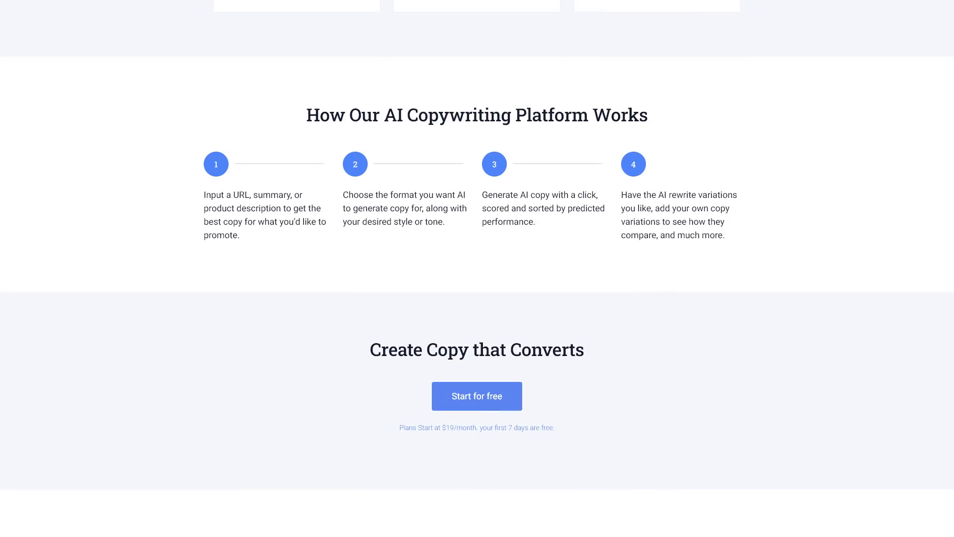
scroll(477, 269, "down", 10)
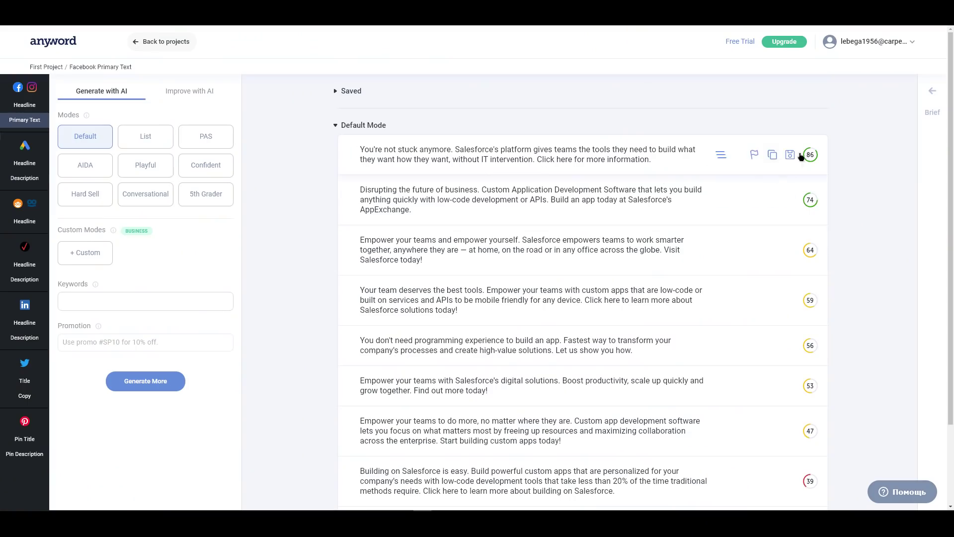
mouse_move(811, 155)
- Generate rewrites of the top 86-scored variation (80, 74, 69) and copy the 69-scored one
left_click(722, 155)
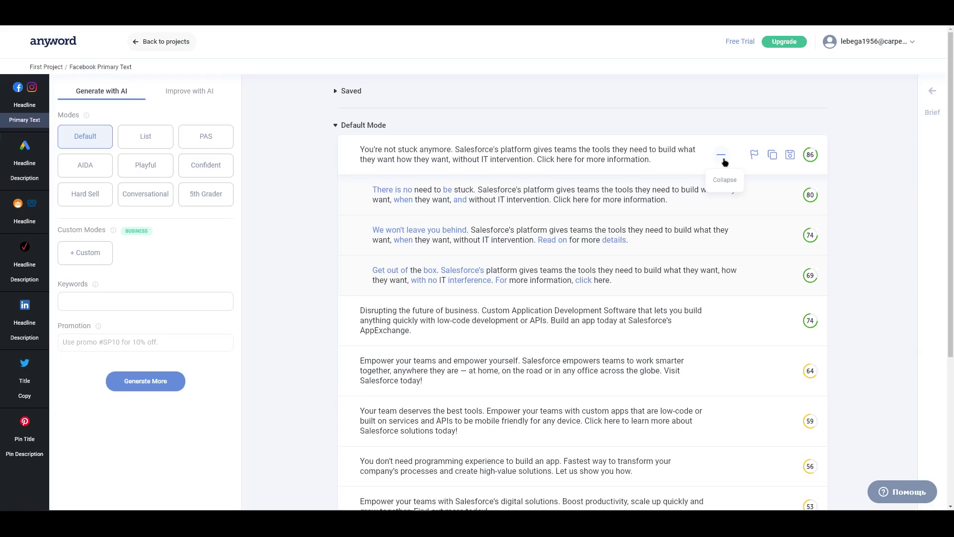
mouse_move(815, 197)
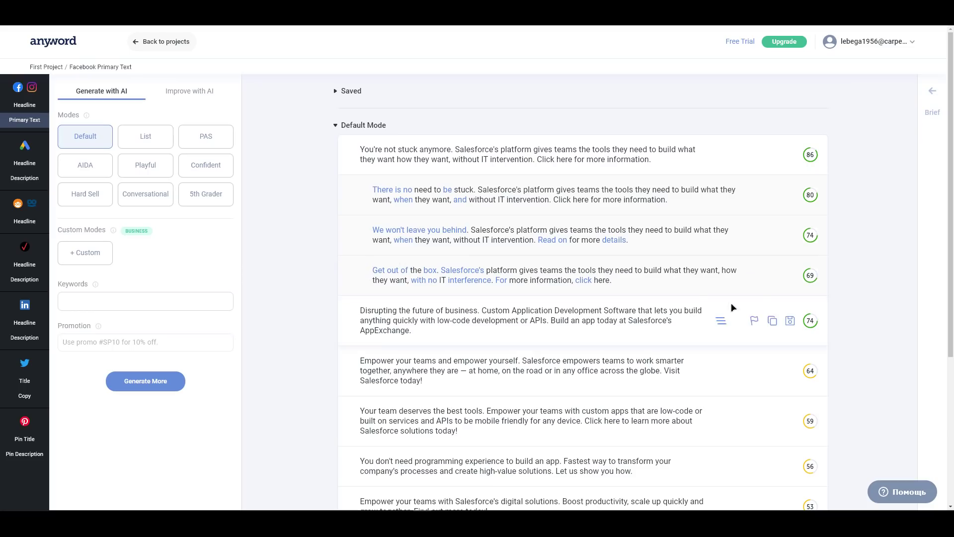
left_click(774, 277)
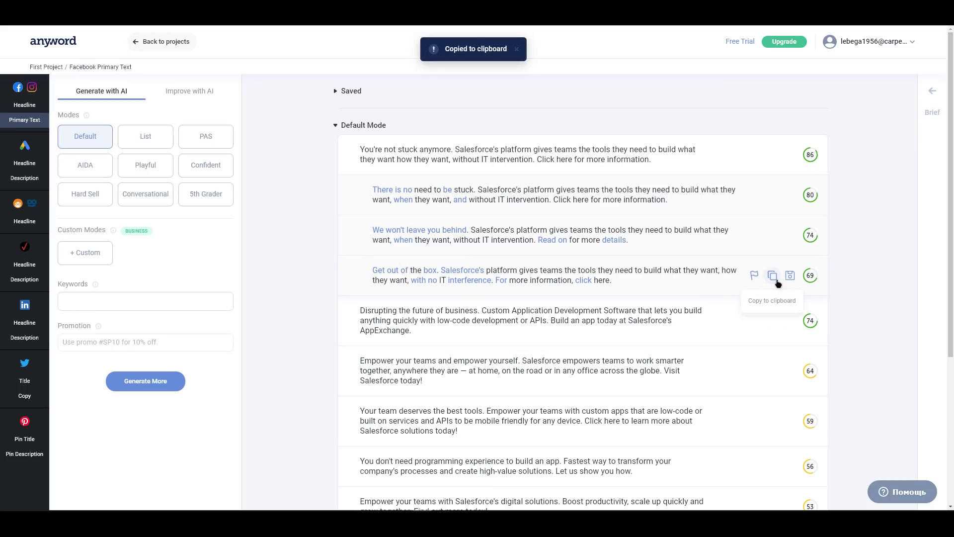
left_click(137, 304)
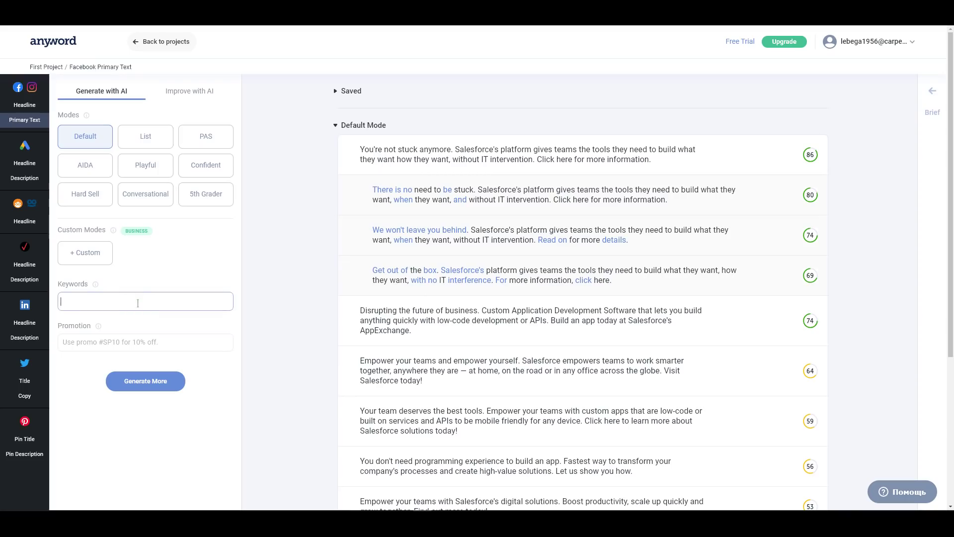
- Add promotion '10$ off' alongside keyword 'ad' to generate four discount-mentioning variations
left_click(158, 344)
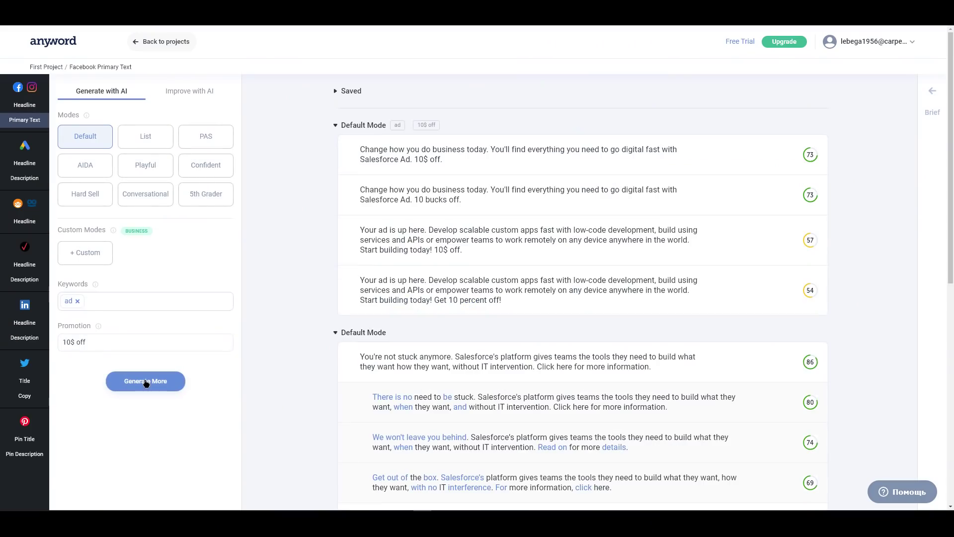
- Review the new results and return to the Projects list showing First Project
mouse_move(829, 192)
scroll(863, 203, "down", 3)
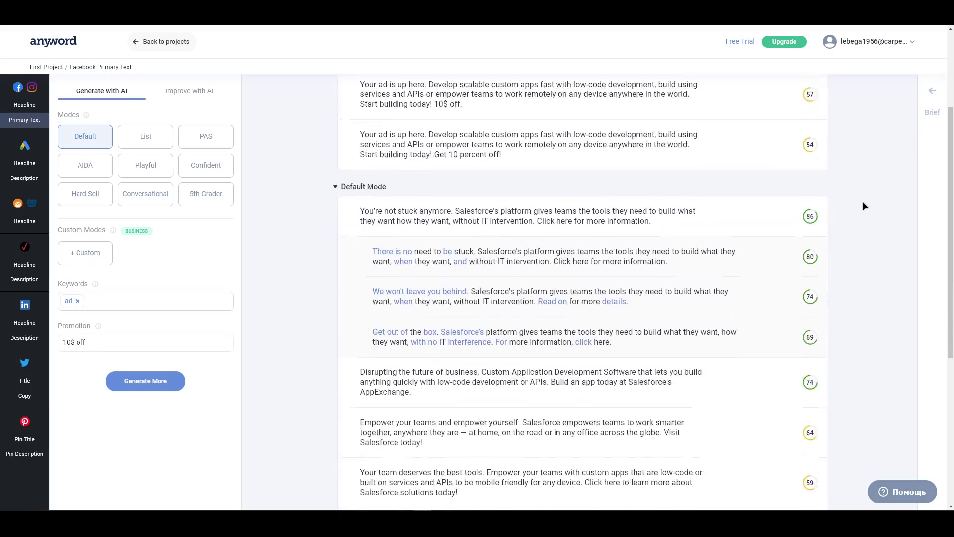
scroll(863, 207, "up", 3)
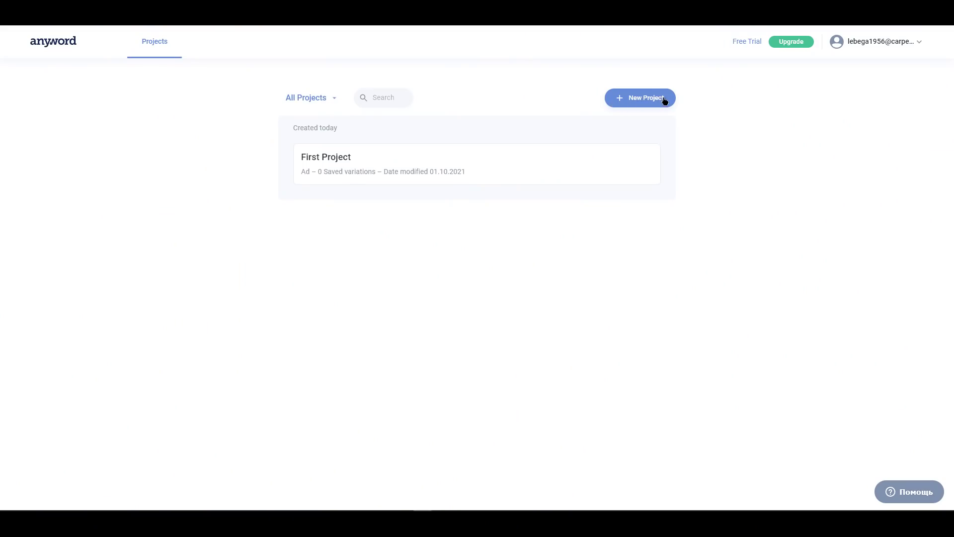
- Start a new project and choose the Blog project type
left_click(665, 100)
mouse_move(357, 171)
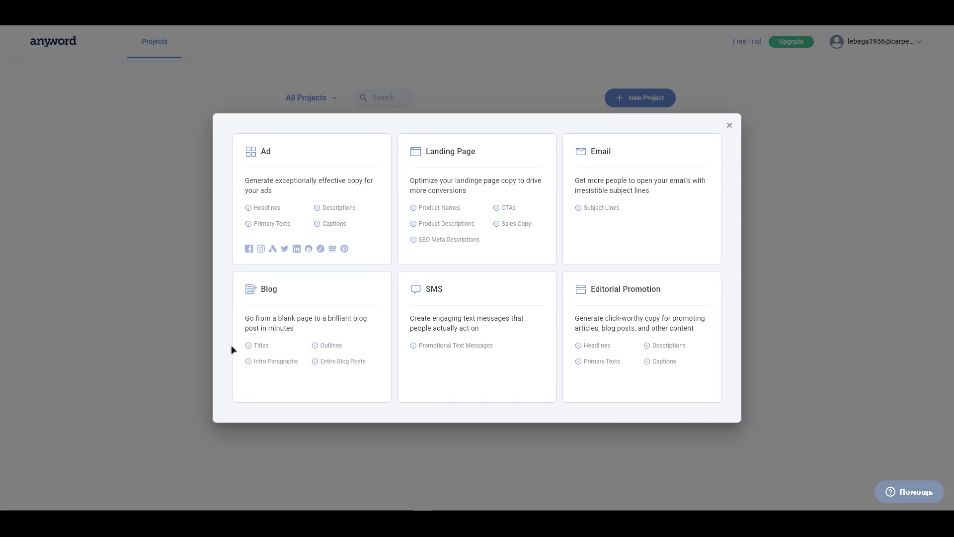
mouse_move(307, 319)
left_click(321, 337)
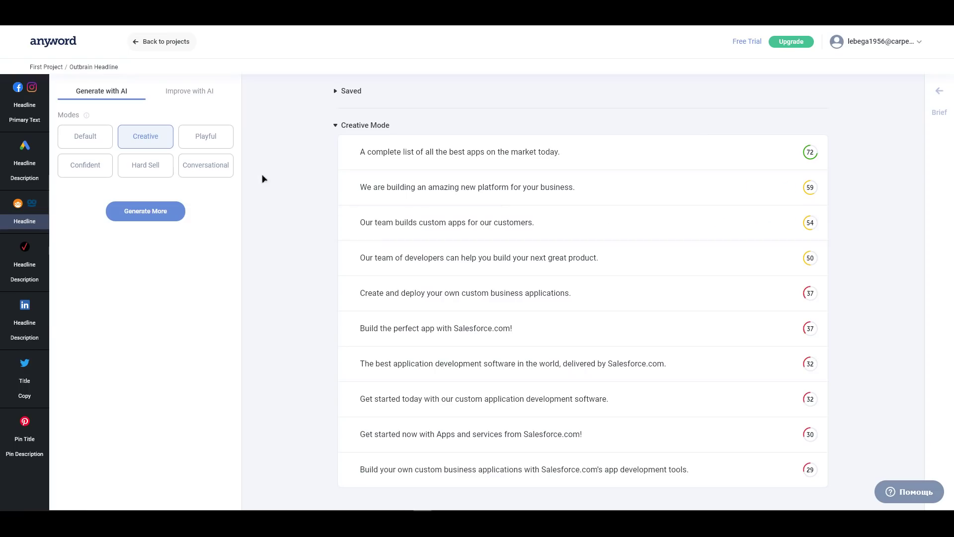
- Switch Outbrain headline generation to Confident mode
left_click(96, 169)
left_click(174, 211)
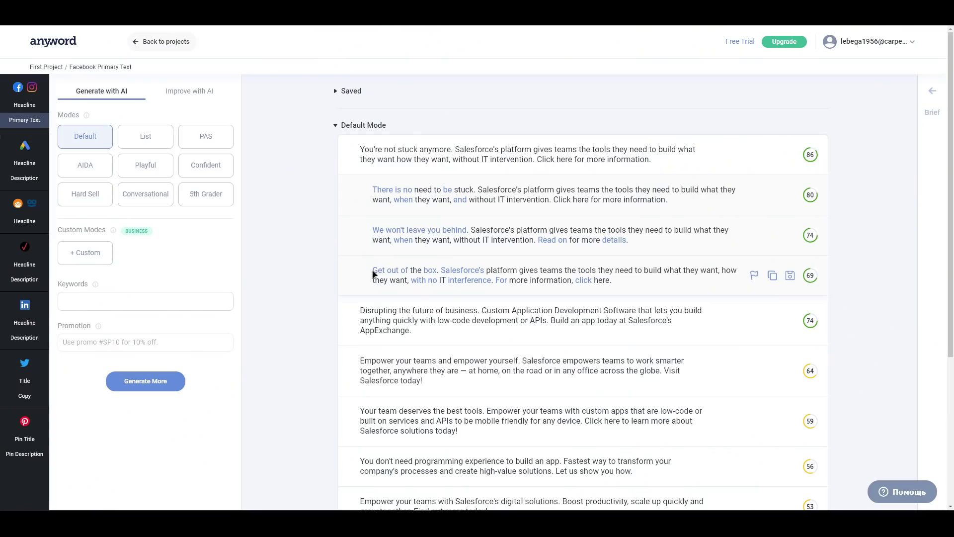
- Copy the 69-scored rewrite and try the List, PAS and AIDA styles
left_click(773, 276)
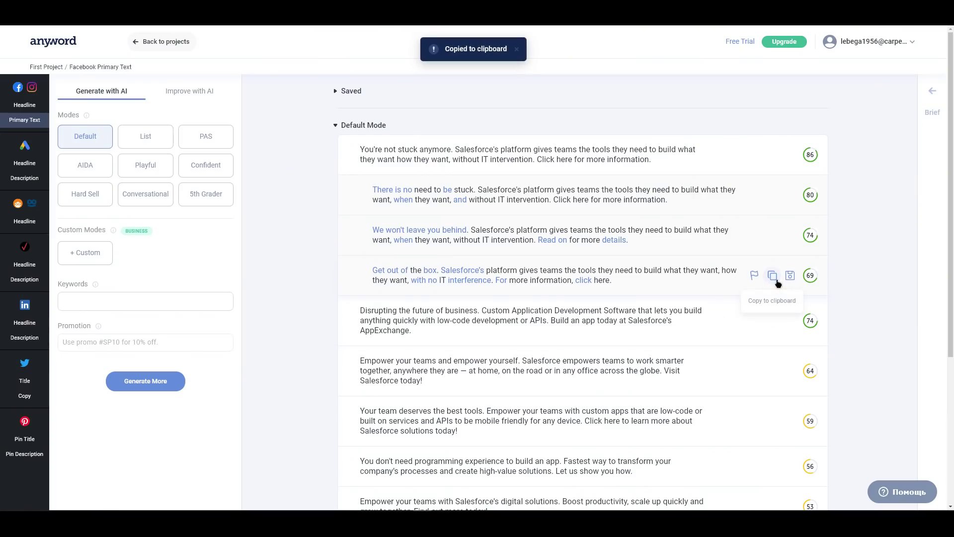
left_click(160, 143)
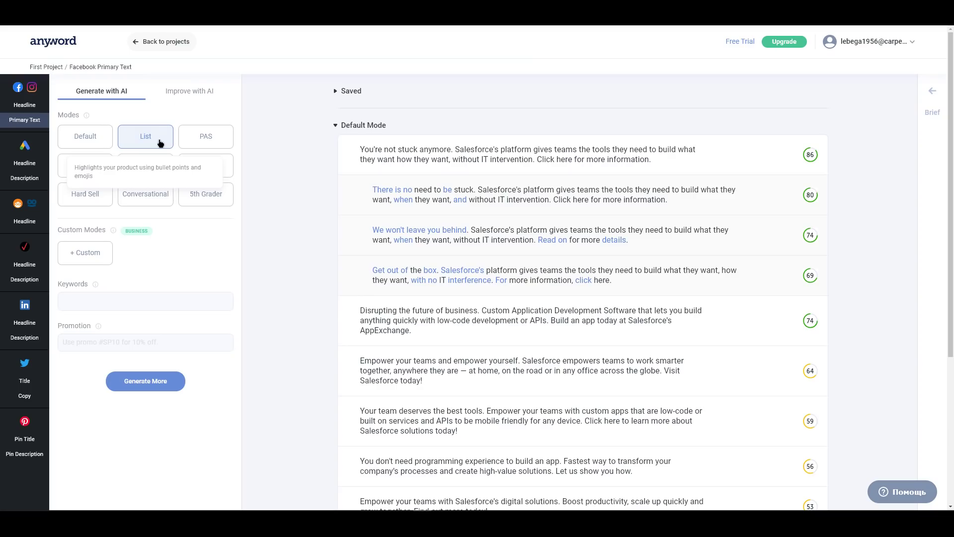
left_click(212, 141)
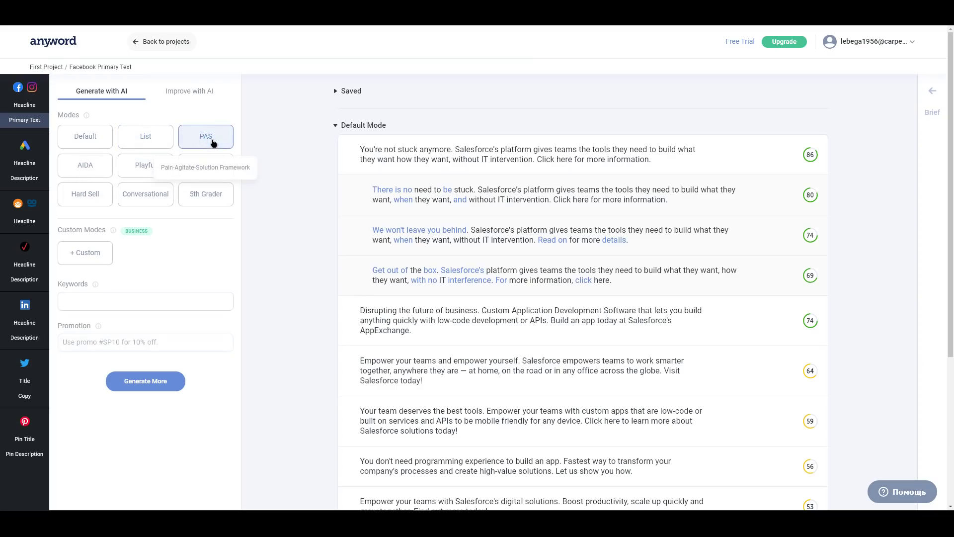
left_click(76, 172)
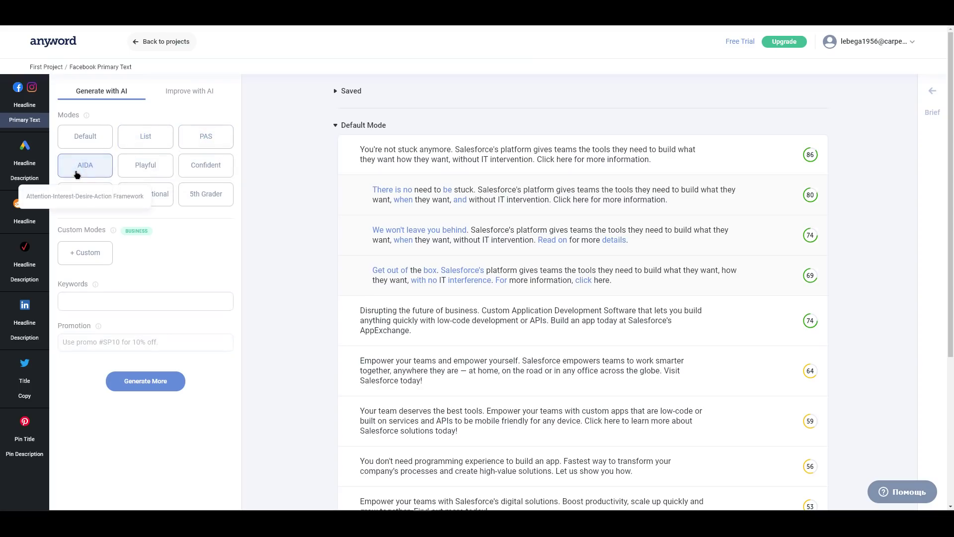
- Try Playful, Confident, Hard Sell, Conversational and 5th Grader, then generate more Default variations
left_click(171, 174)
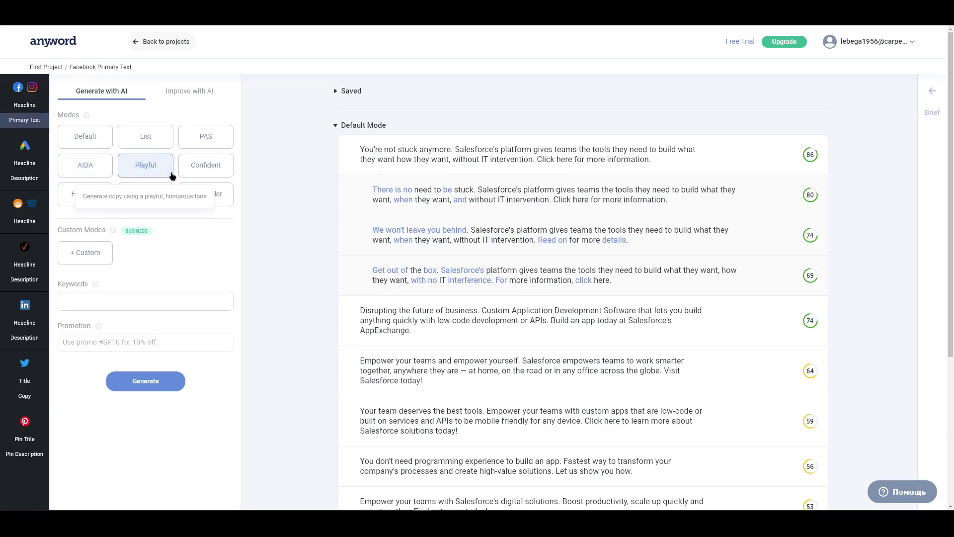
left_click(218, 174)
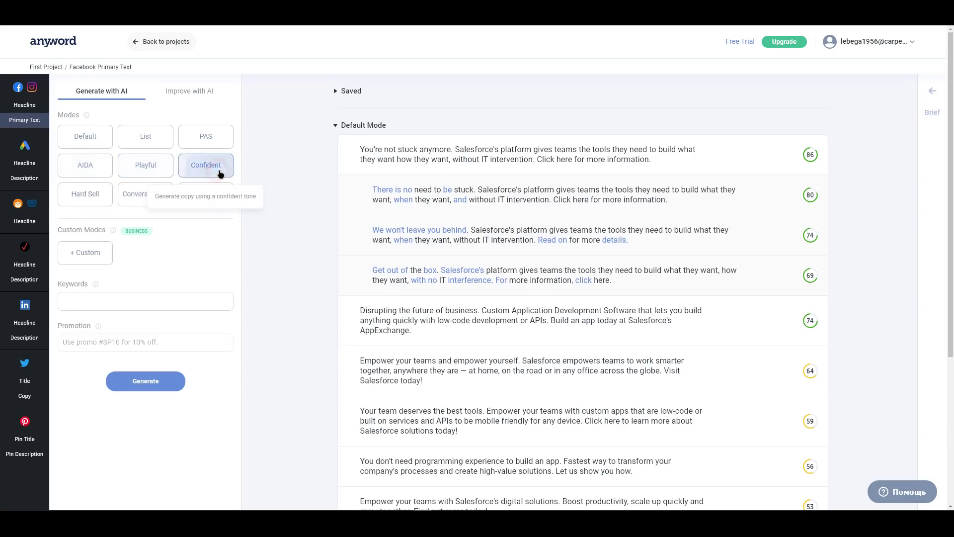
left_click(93, 202)
left_click(160, 200)
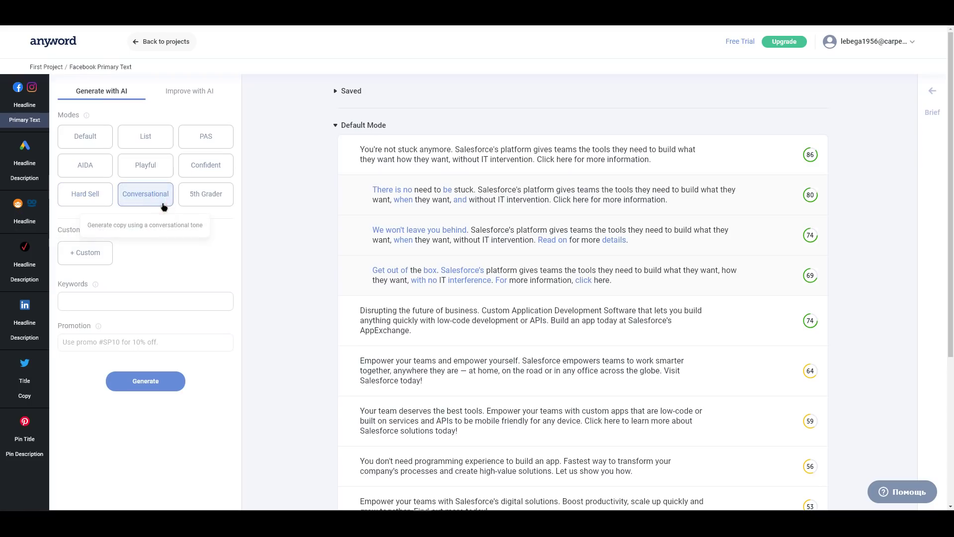
left_click(205, 201)
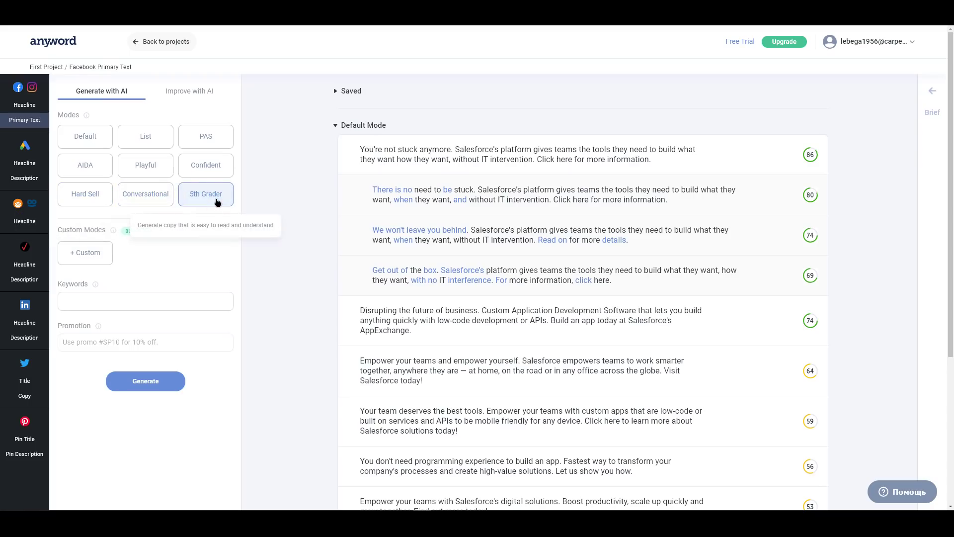
left_click(102, 143)
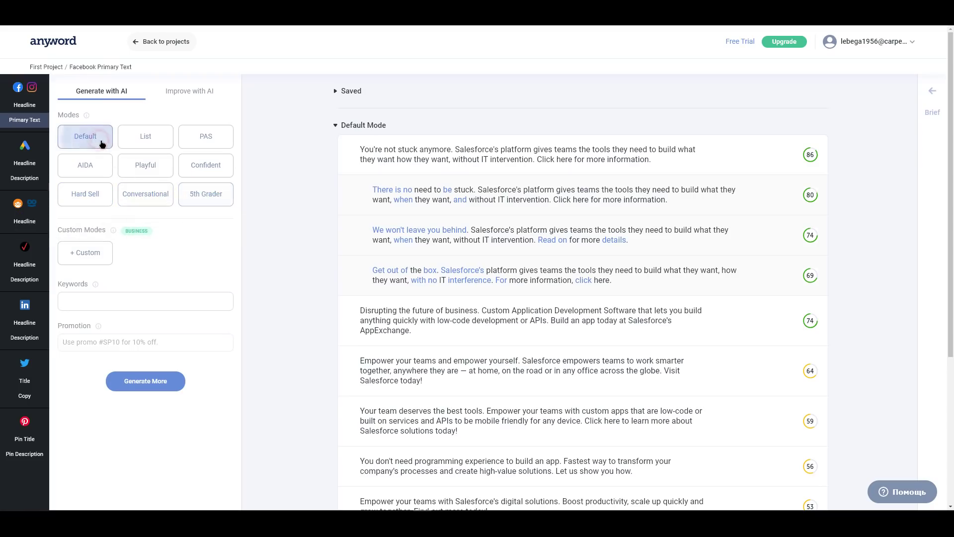
left_click(146, 382)
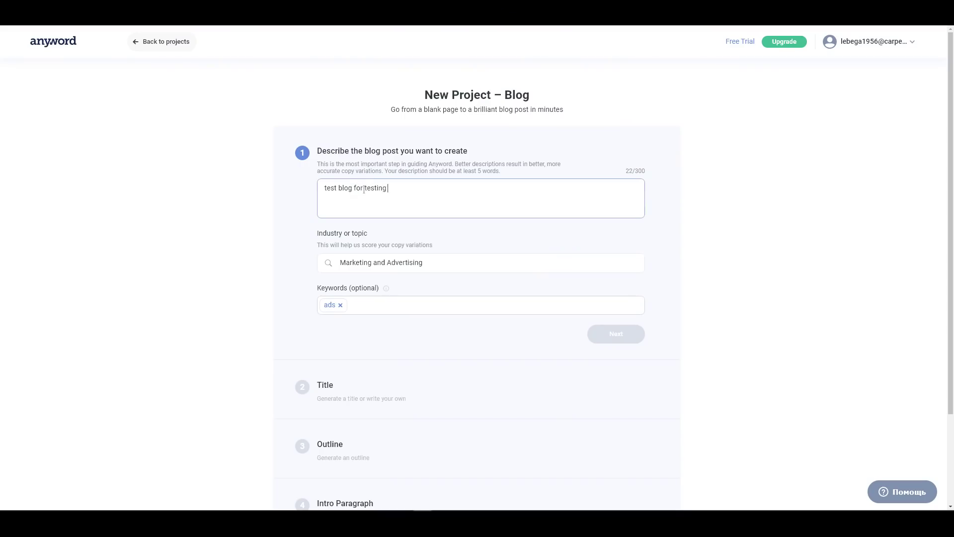
- Complete the description 'test blog for testing anyword' and choose the title '10 Ideas for Better Ads'
type("anyword")
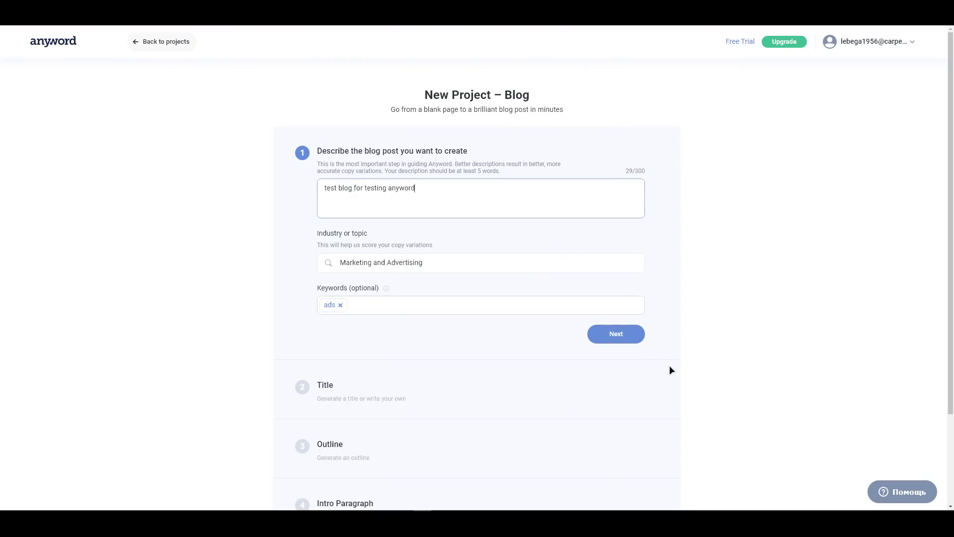
left_click(628, 338)
scroll(530, 332, "down", 2)
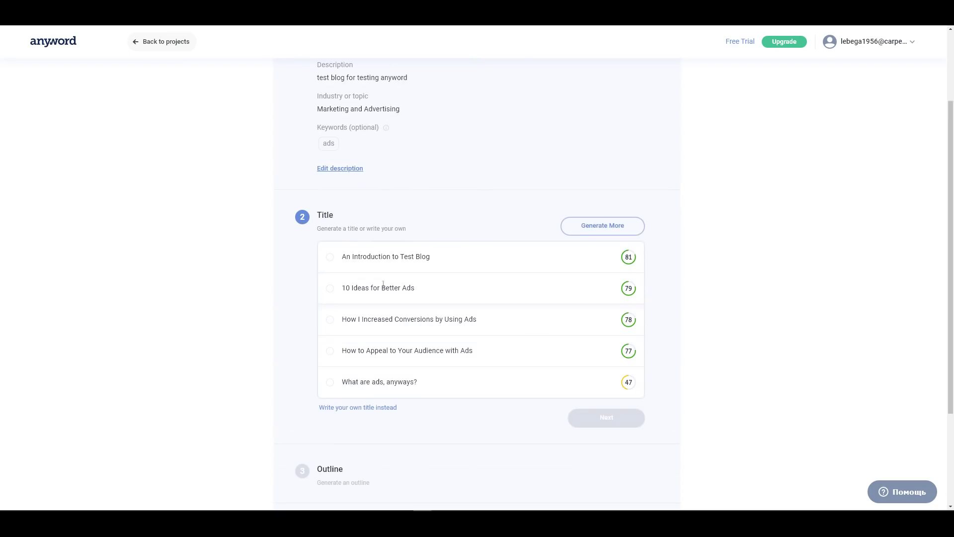
left_click(348, 288)
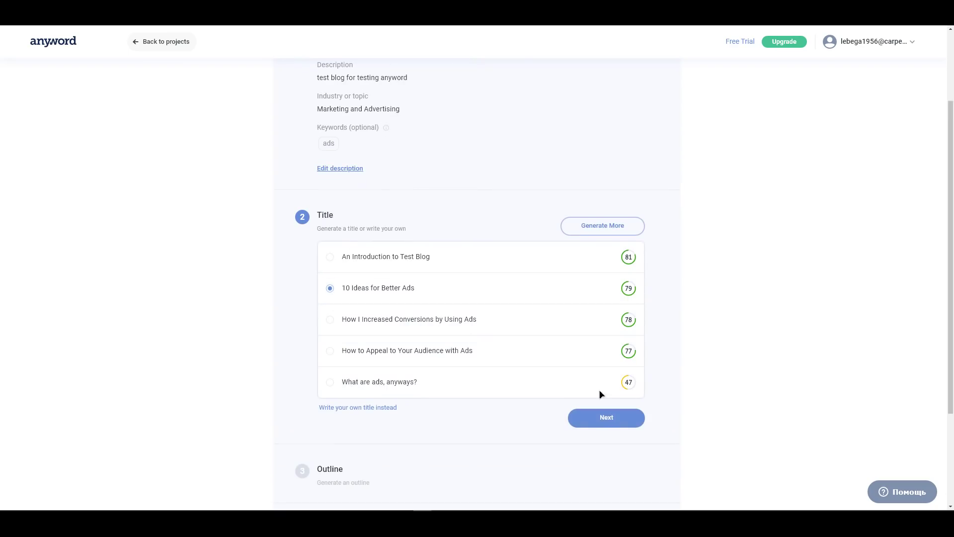
left_click(606, 419)
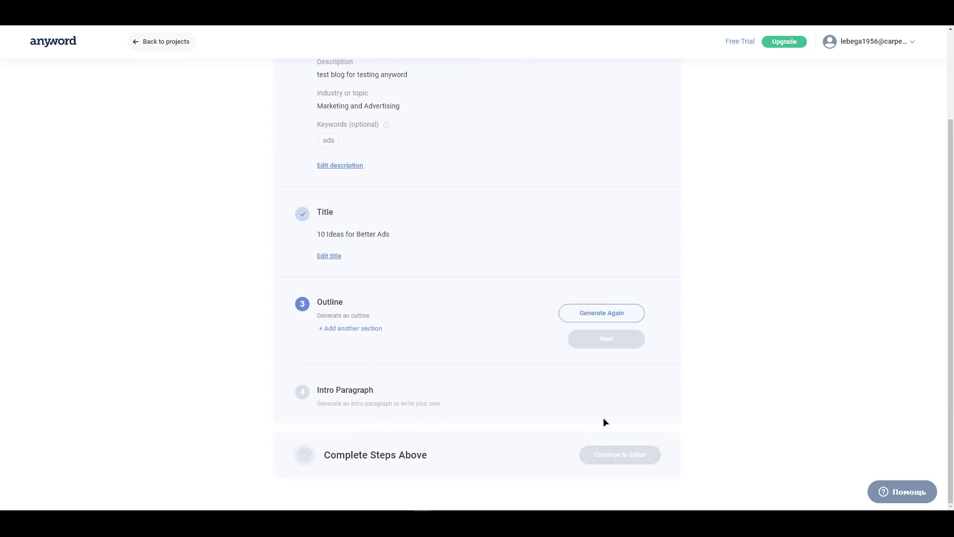
- Regenerate the outline and add a single section named 'ads'
left_click(602, 321)
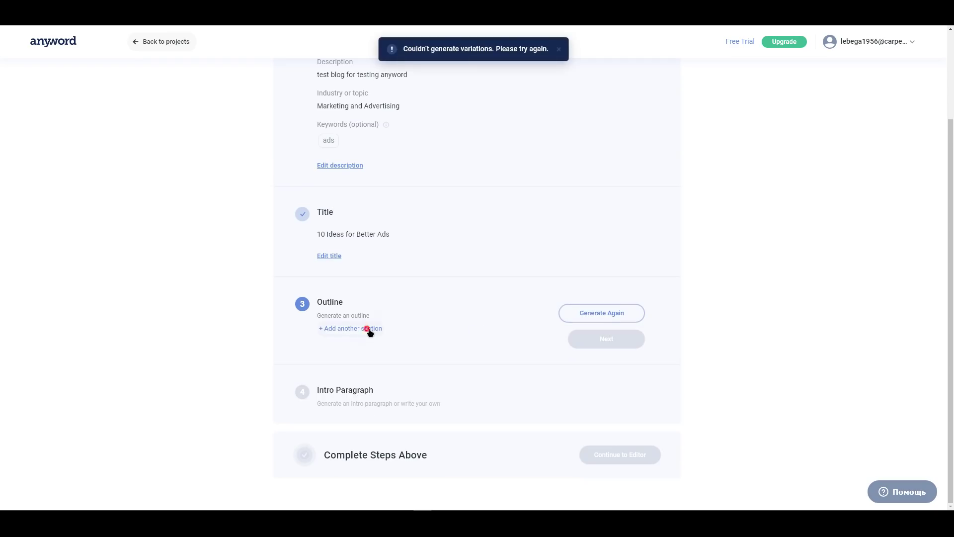
left_click(370, 329)
left_click(432, 344)
type("ads")
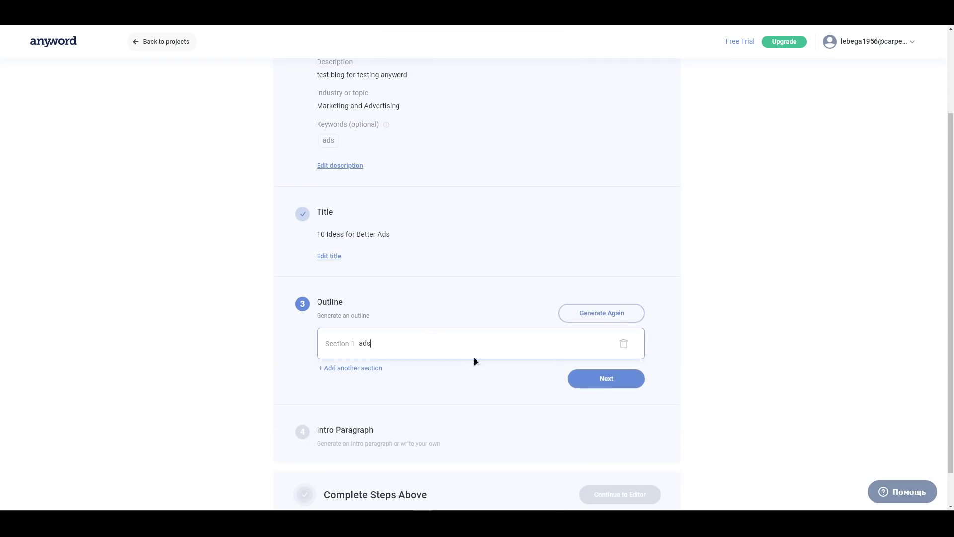
left_click(589, 378)
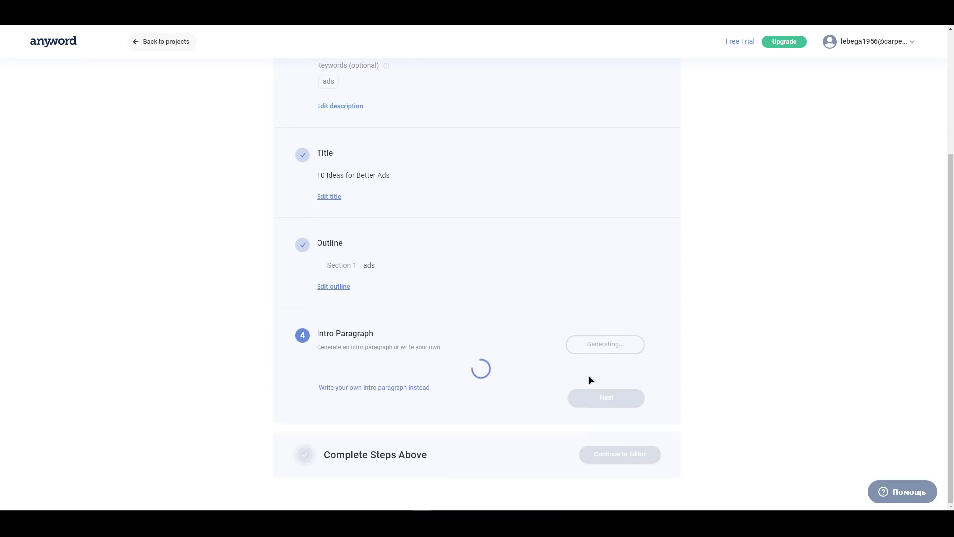
- Choose the 72-scored 'Think your ads are doing just fine?' intro to finish setup
scroll(590, 380, "down", 1)
scroll(655, 370, "down", 3)
scroll(620, 328, "up", 1)
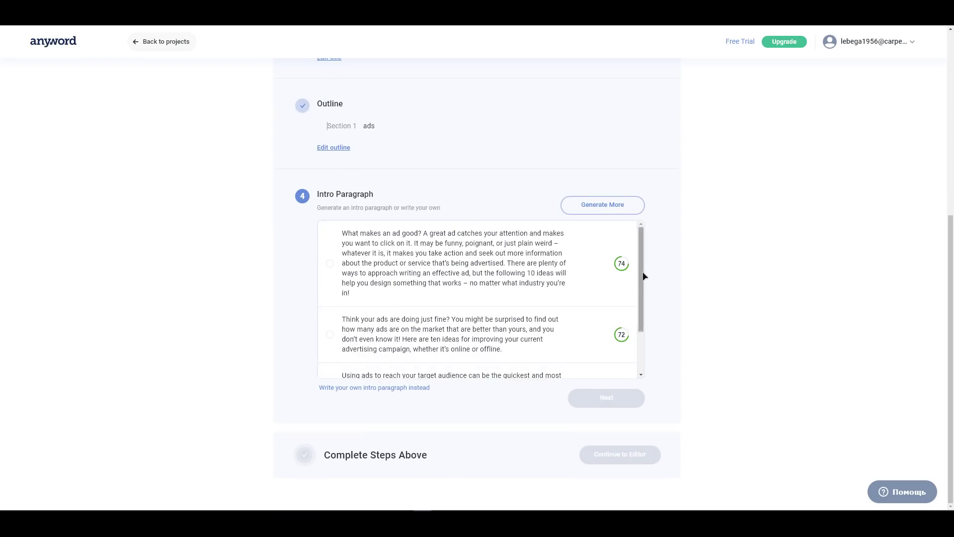
scroll(641, 273, "down", 1)
left_click(329, 299)
left_click(600, 398)
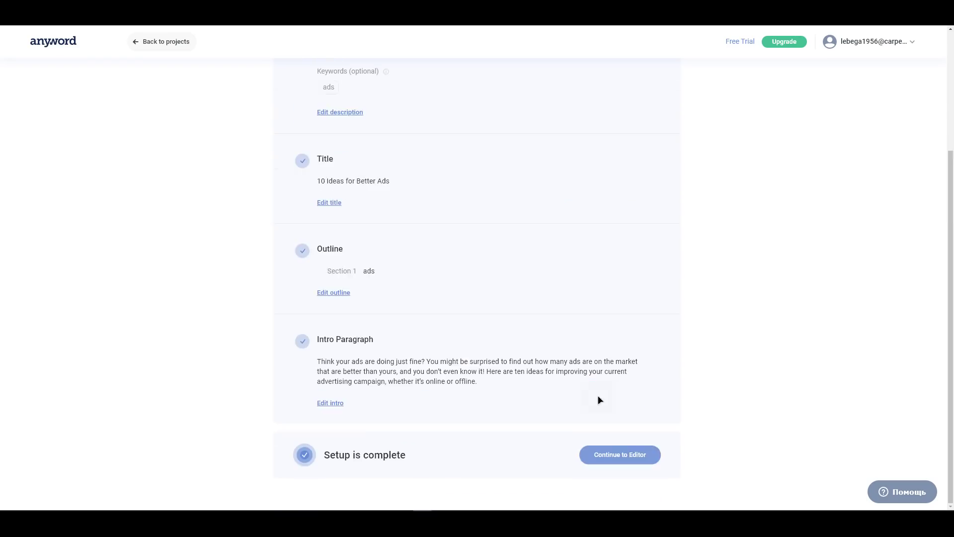
- Open '10 Ideas for Better Ads' in the editor, dismiss the brief tips, and generate the ads section
left_click(624, 461)
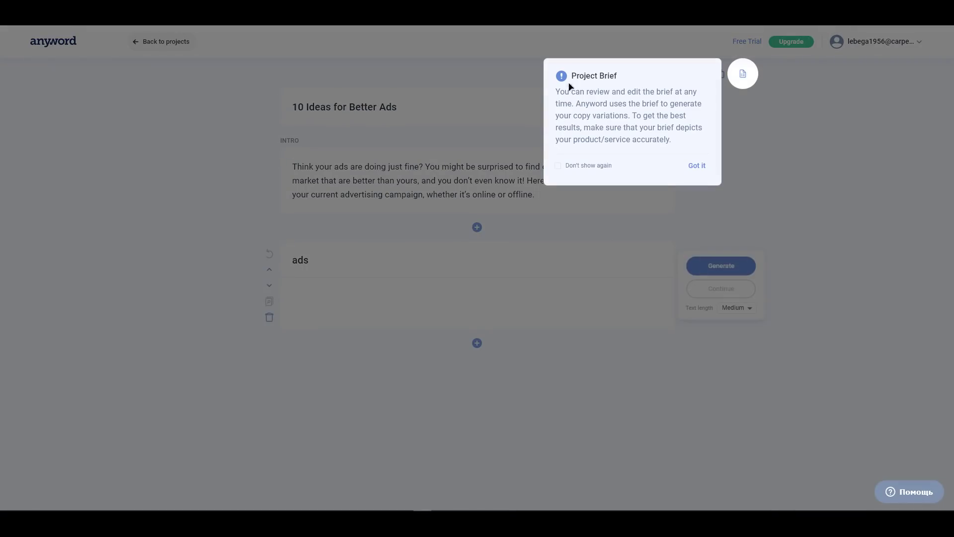
left_click(701, 166)
left_click(719, 168)
left_click(745, 271)
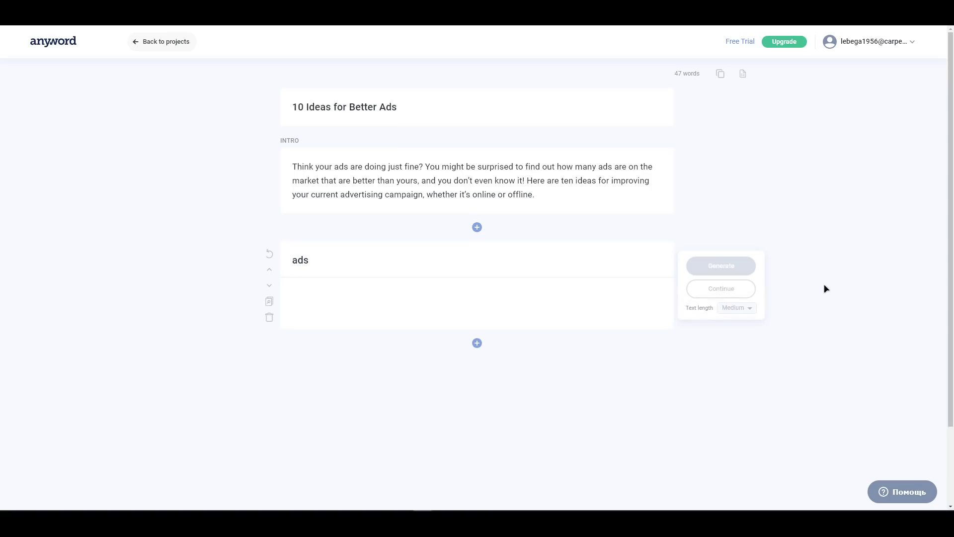